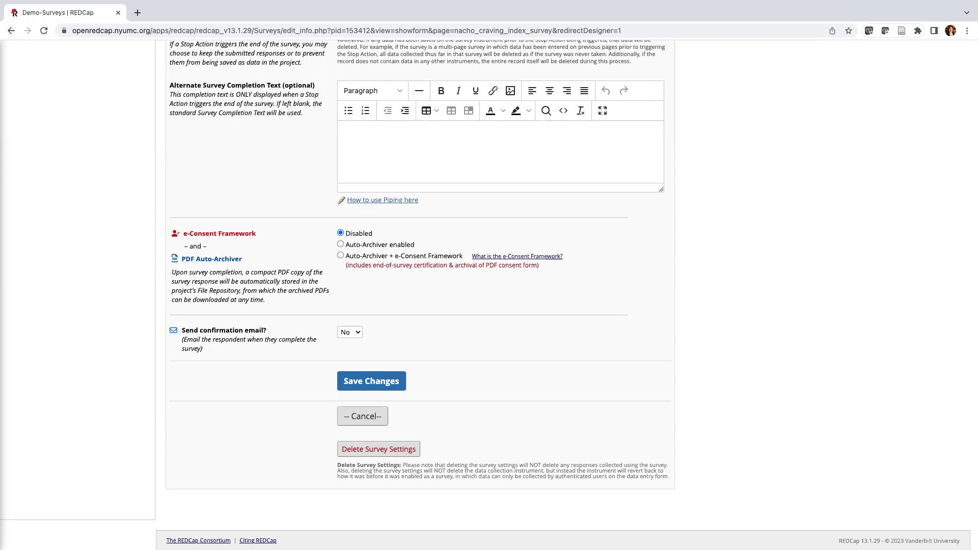
Save the Nacho Craving Index Survey's survey settings and return to the Online Designer.
left_click(347, 385)
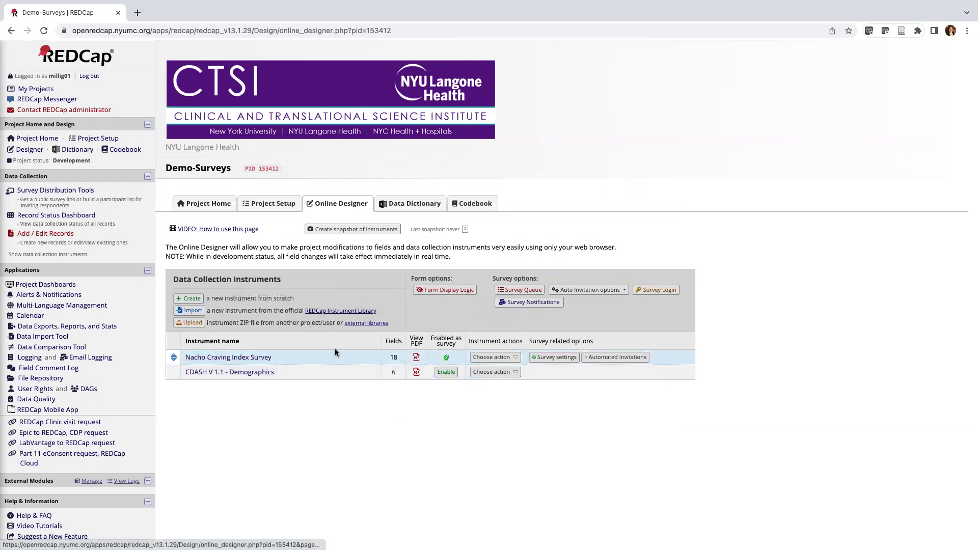
left_click(416, 362)
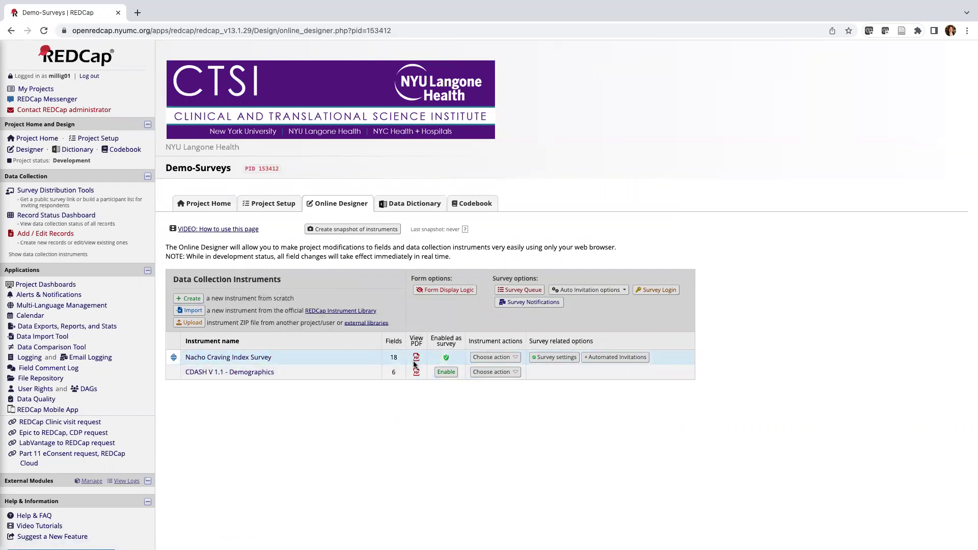
scroll(415, 366, "down", 1)
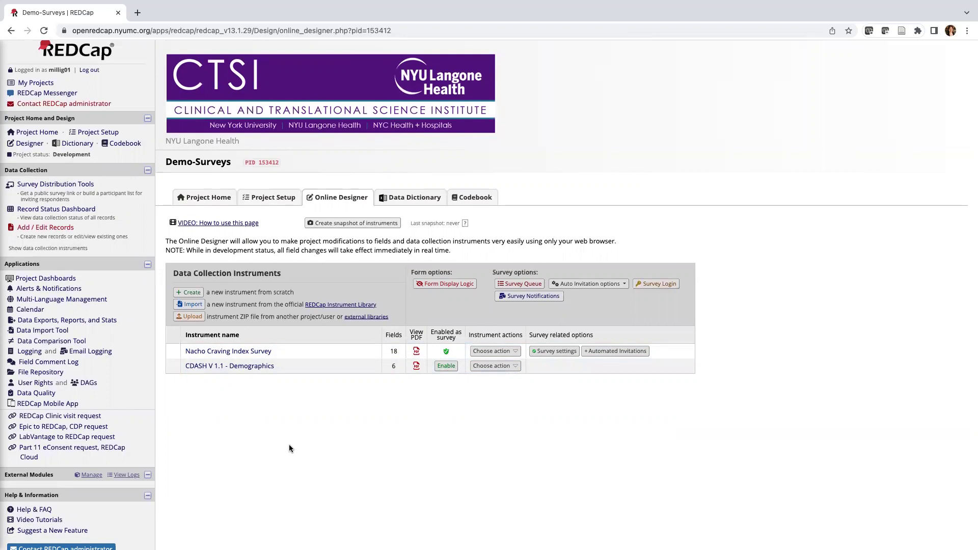
Go to Survey Distribution Tools and review the Public Survey Link options.
left_click(30, 185)
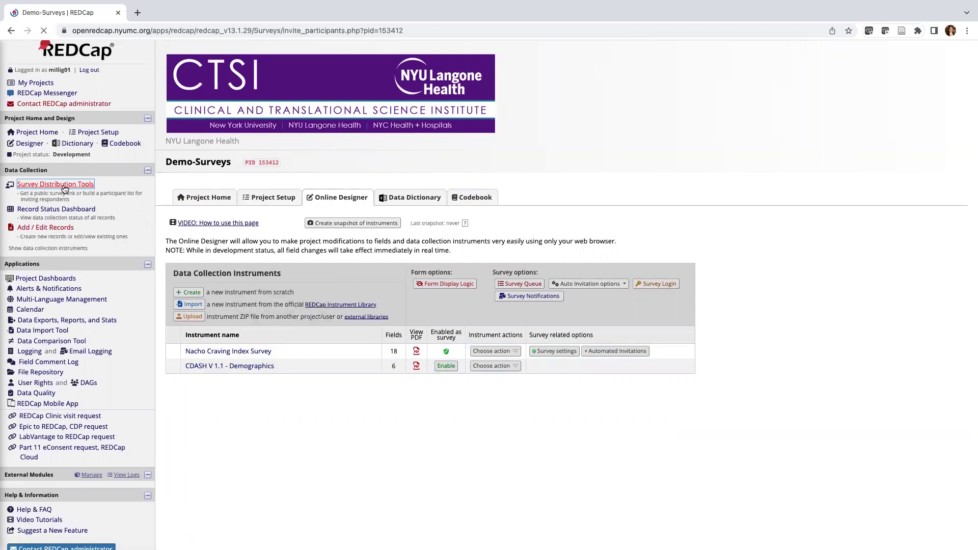
scroll(378, 460, "down", 1)
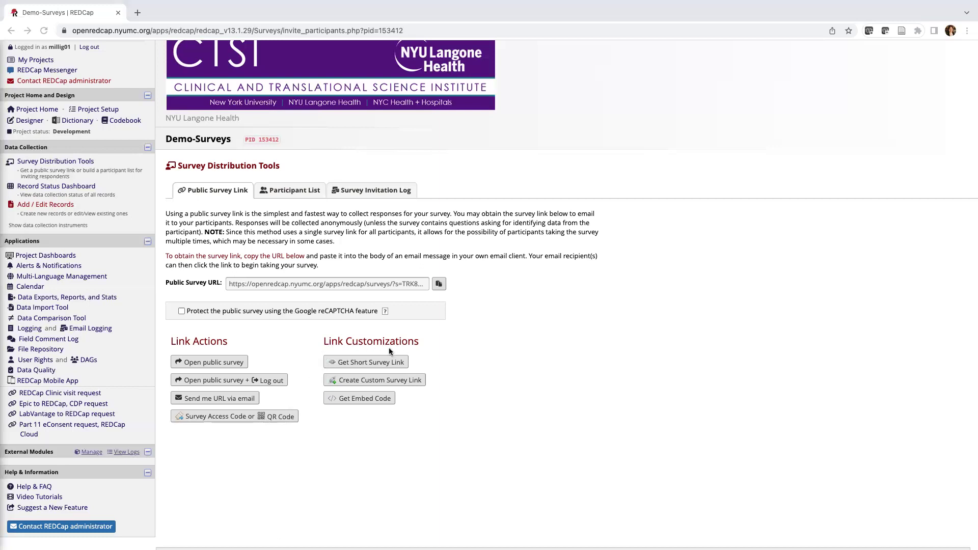
left_click(365, 382)
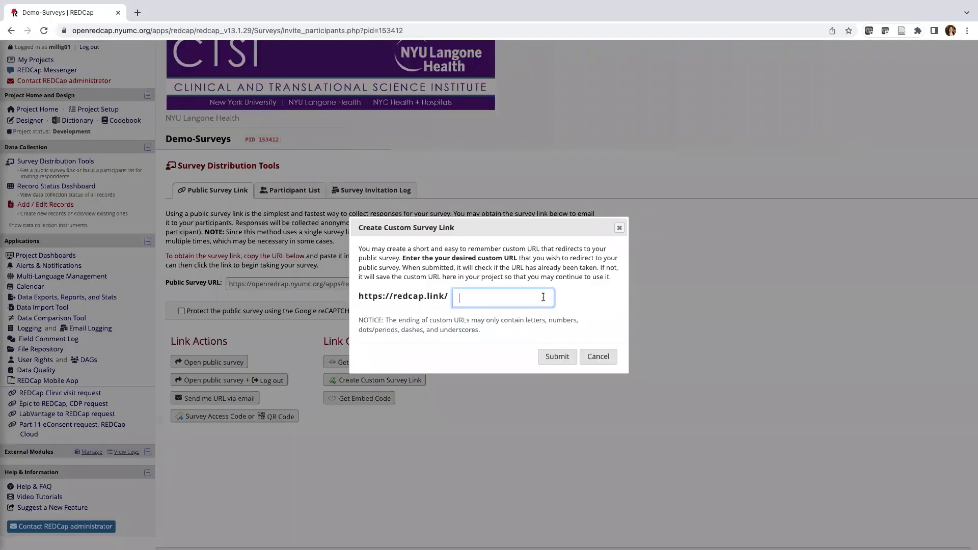
left_click(605, 356)
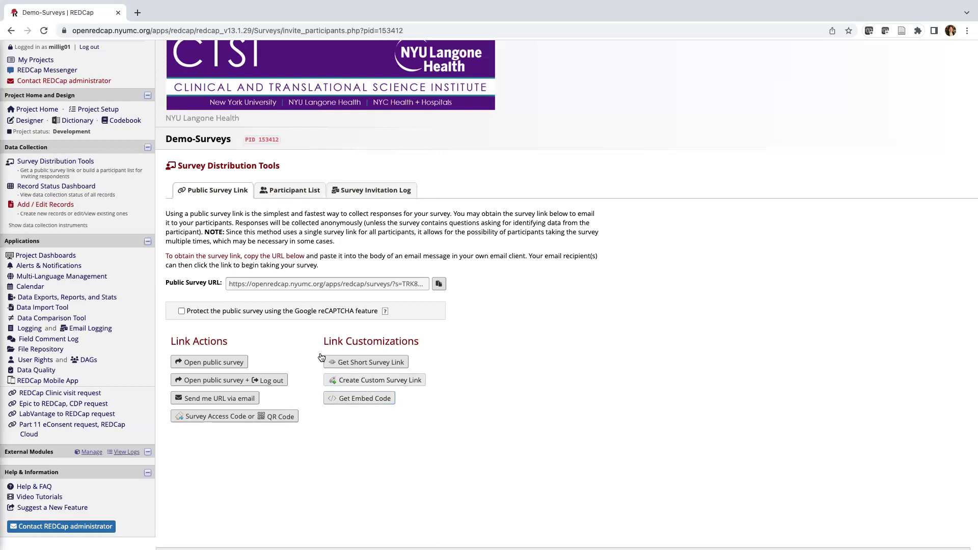
Open the public survey and answer Yes, True, Other, Yes and Yes to the opening questions.
left_click(212, 365)
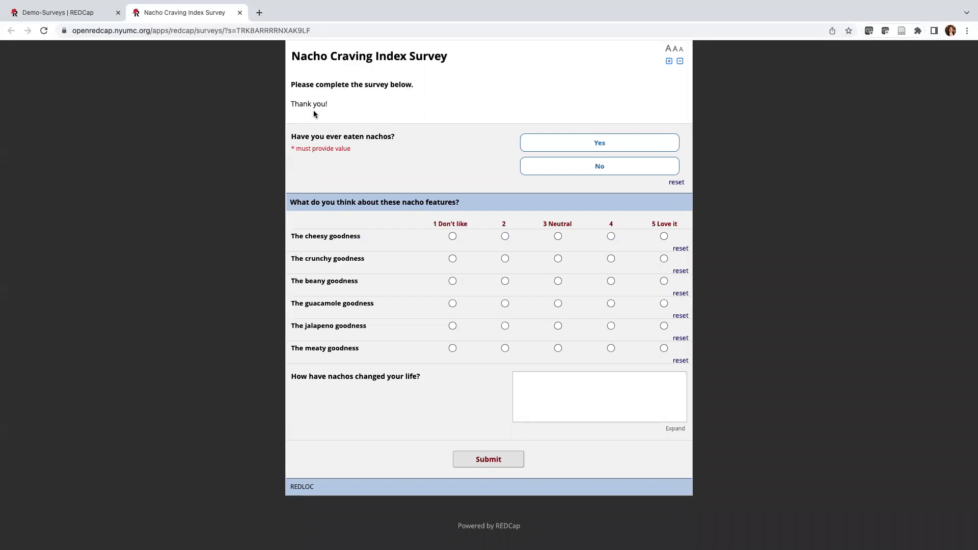
left_click(602, 144)
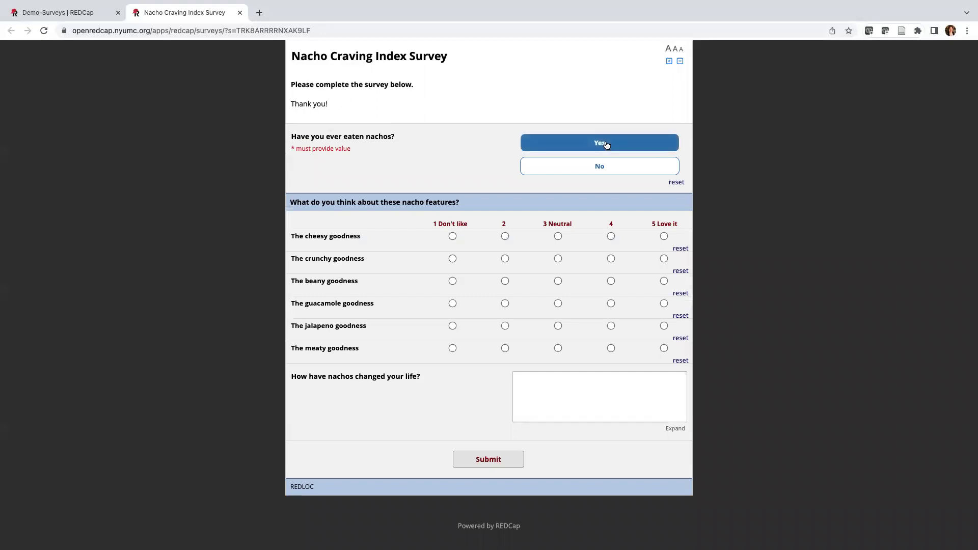
scroll(584, 255, "down", 1)
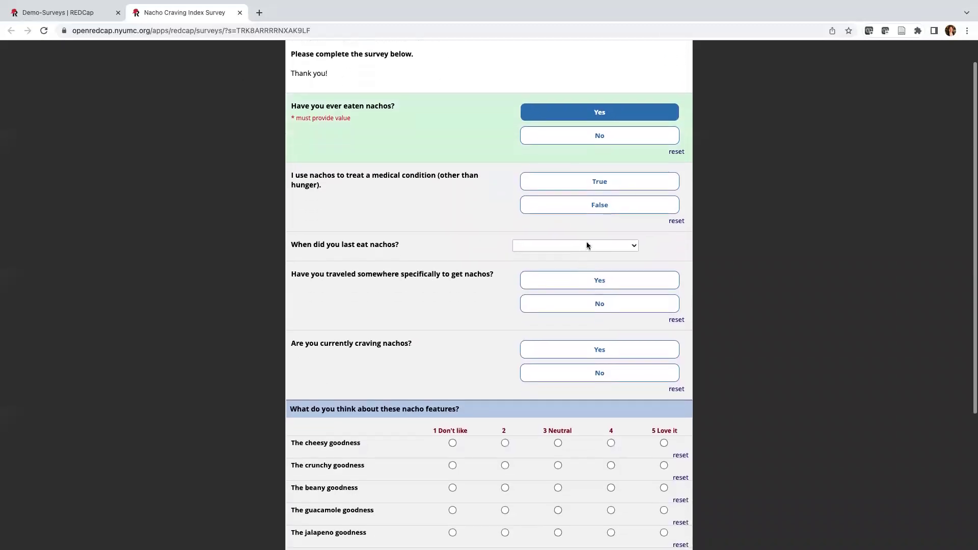
left_click(591, 184)
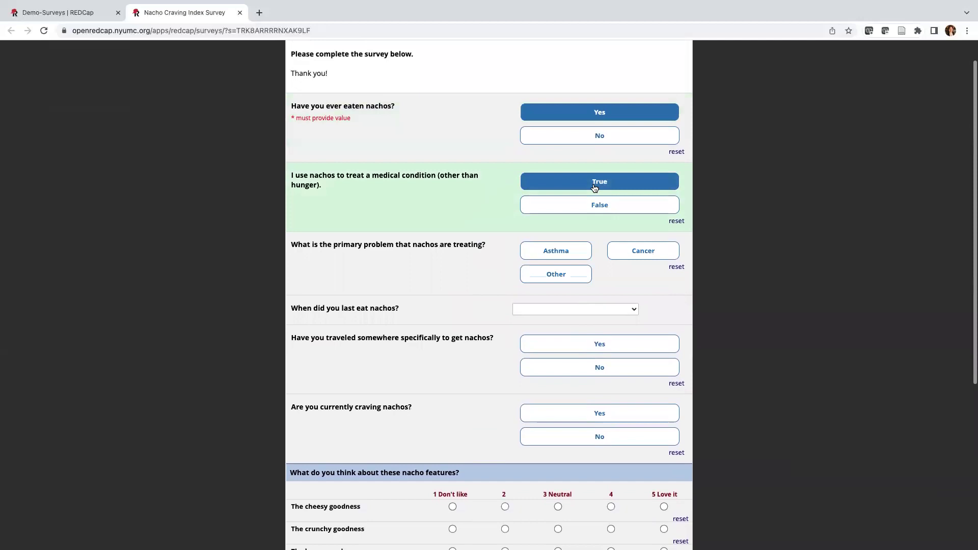
left_click(572, 277)
scroll(570, 295, "down", 1)
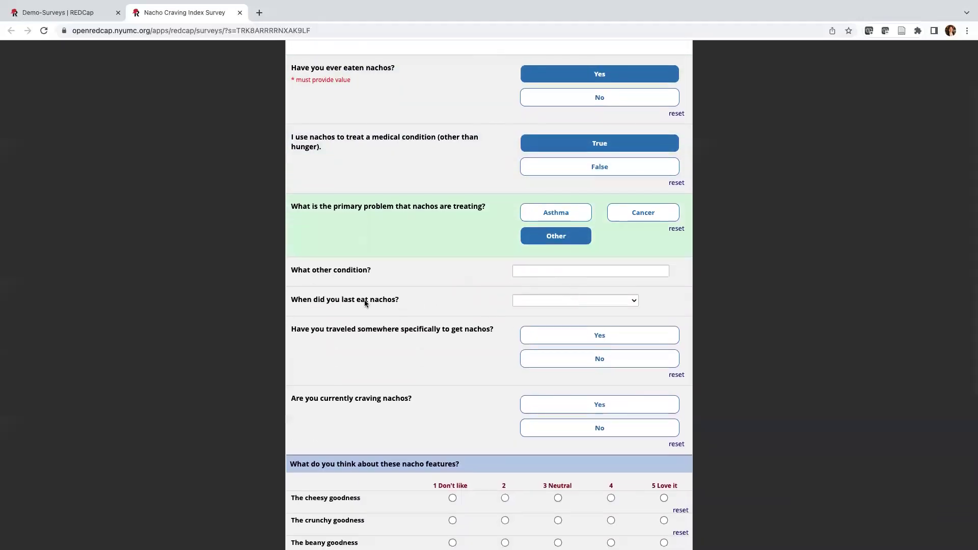
scroll(387, 301, "down", 1)
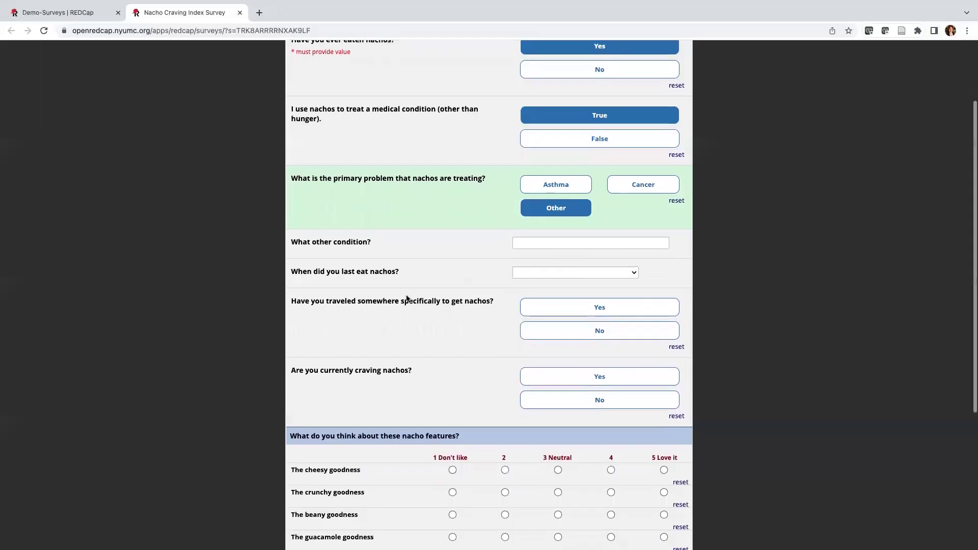
left_click(599, 309)
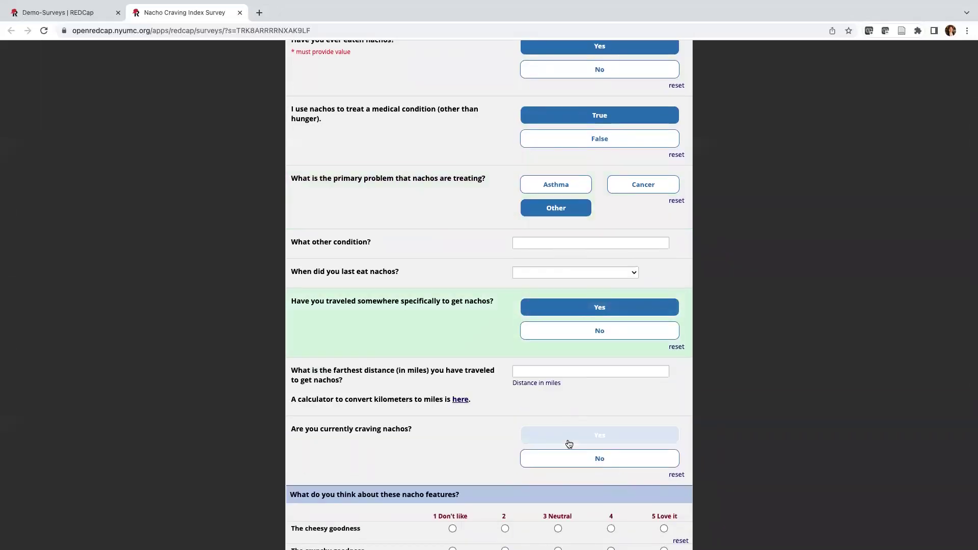
left_click(567, 437)
Set craving strength to 69 and mark Orange cheese and Beans as craved ingredients.
scroll(570, 441, "down", 5)
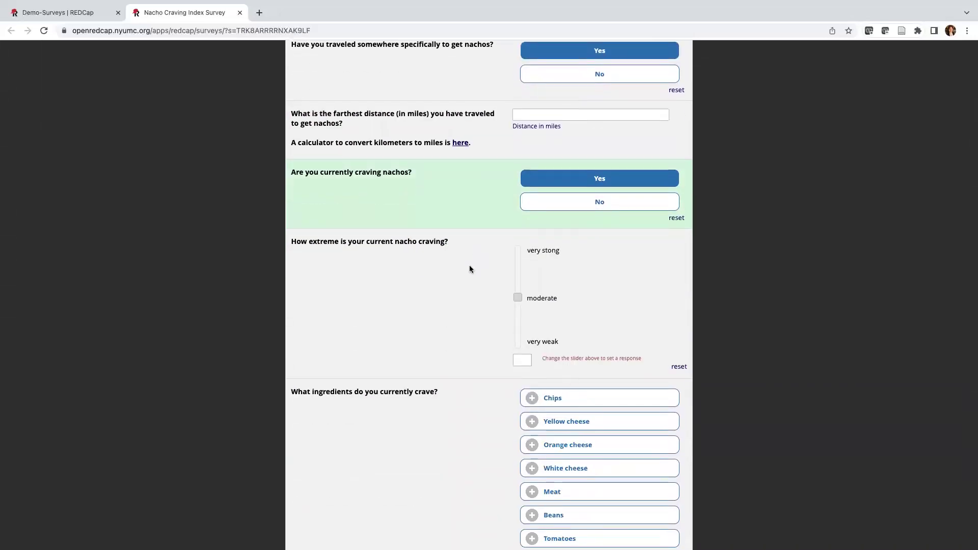
left_click(518, 298)
left_click(520, 279)
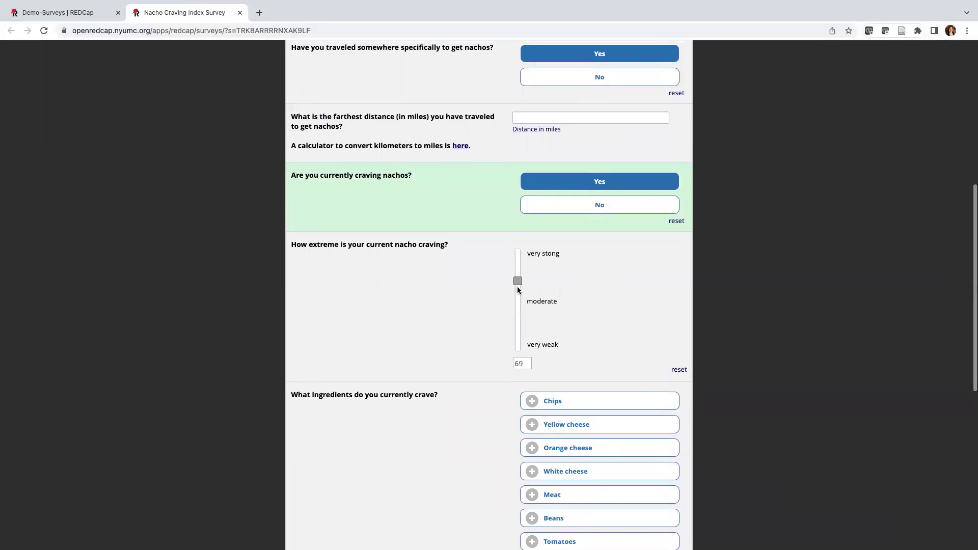
scroll(490, 362, "down", 2)
left_click(605, 367)
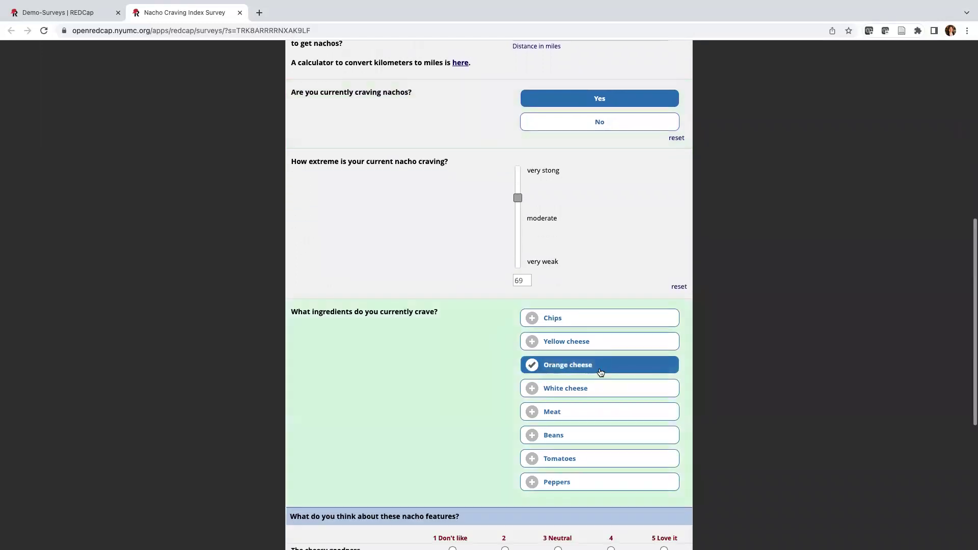
left_click(585, 436)
Rate beany, guacamole and jalapeno goodness 5 (Love it) and submit the response.
scroll(582, 460, "down", 5)
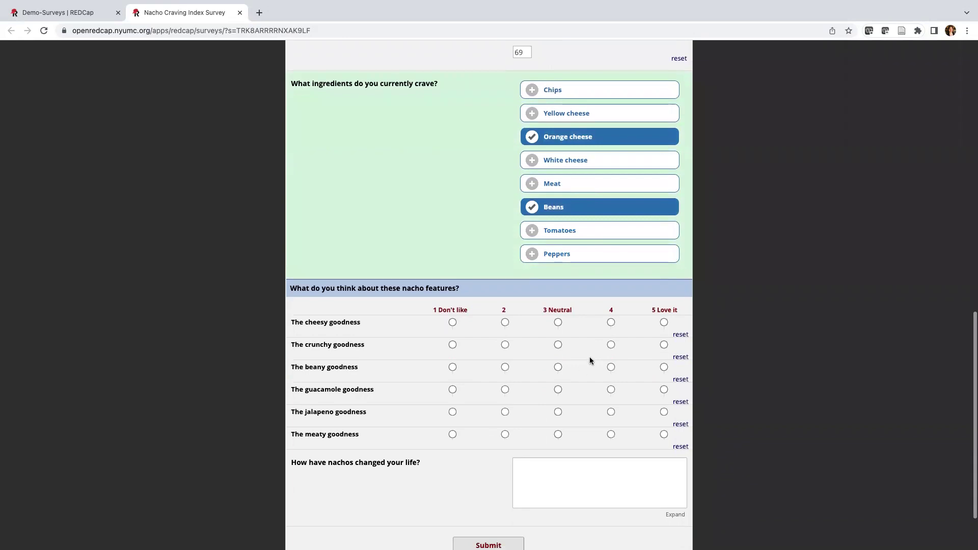
left_click(664, 367)
left_click(665, 389)
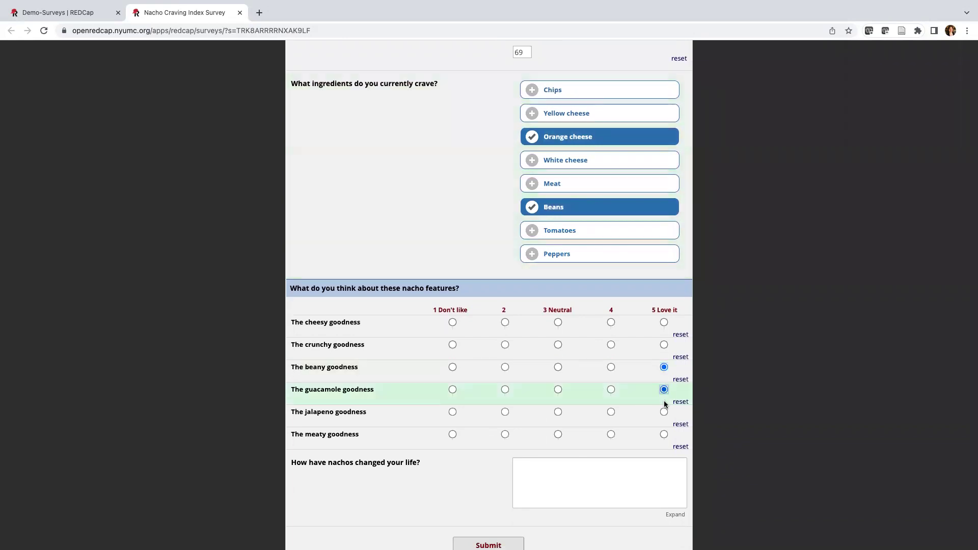
left_click(664, 412)
scroll(462, 418, "down", 2)
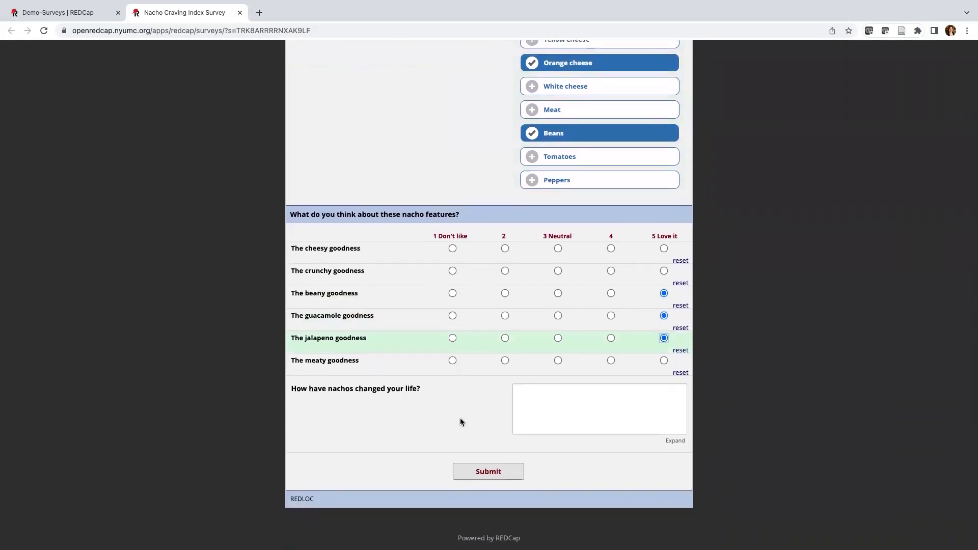
left_click(478, 473)
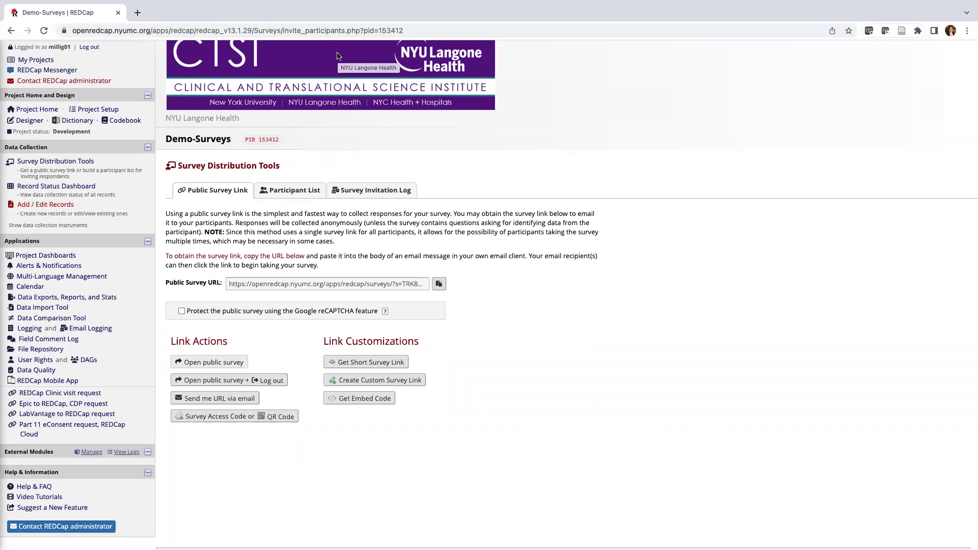
Switch to the Participant List tab showing the one anonymous responded entry.
left_click(302, 191)
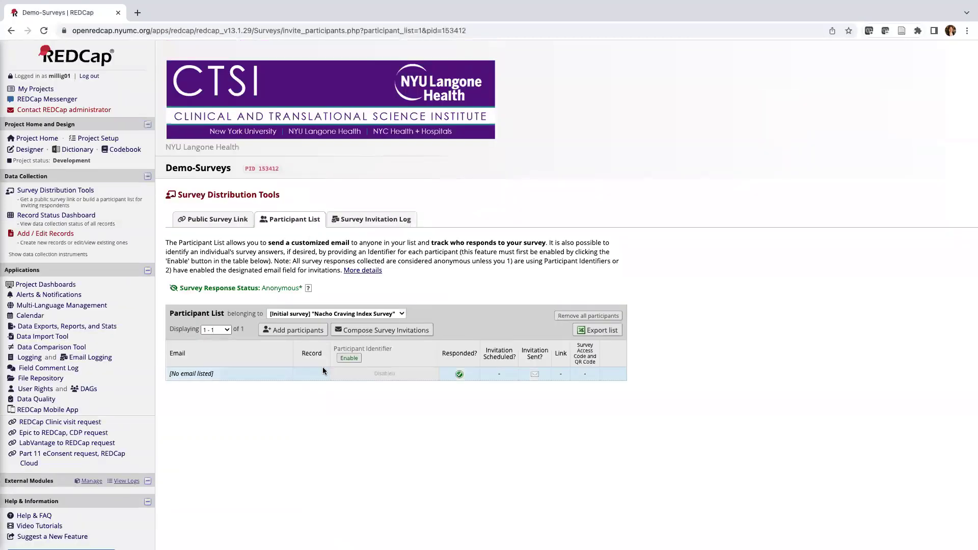
Add a new participant by entering their e-mail address in the Add participants form.
left_click(314, 331)
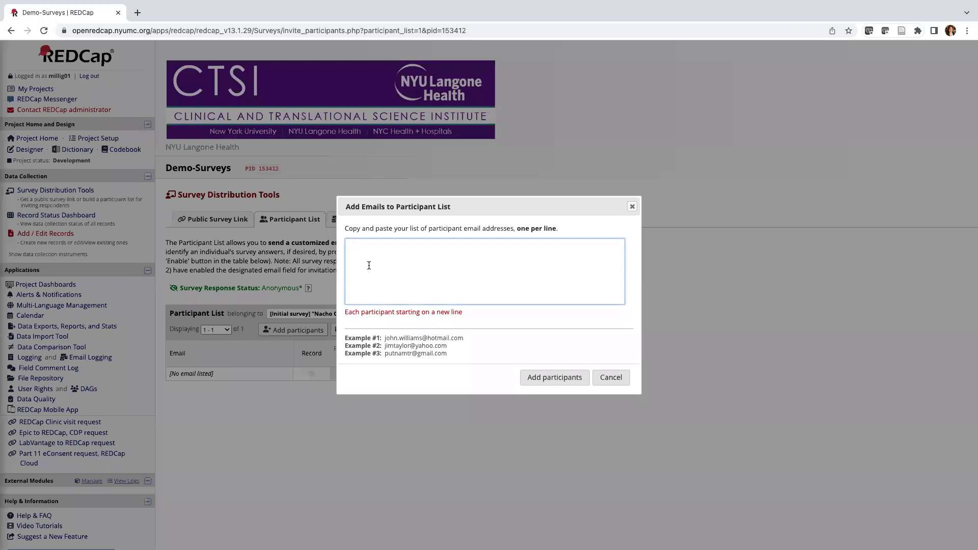
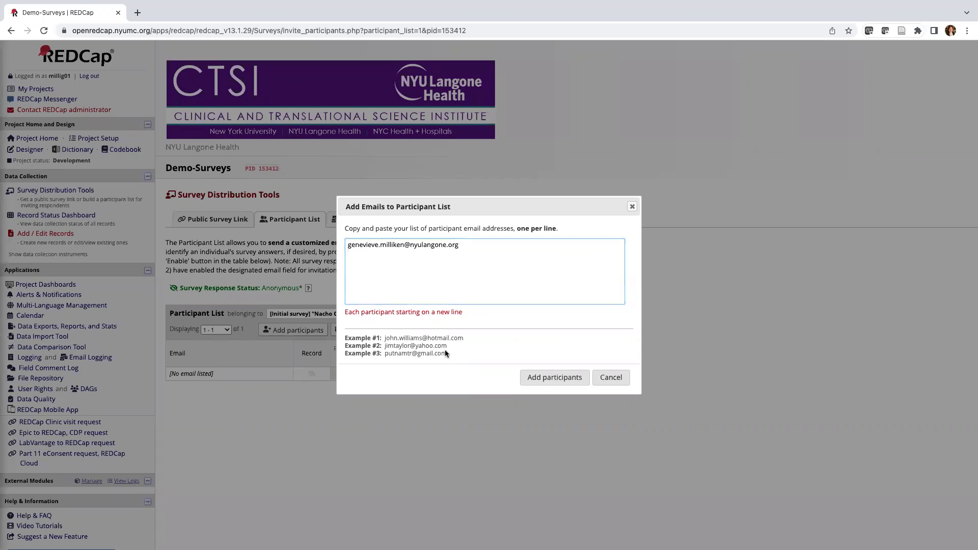
left_click_drag(445, 350, 345, 334)
left_click(467, 374)
left_click(544, 378)
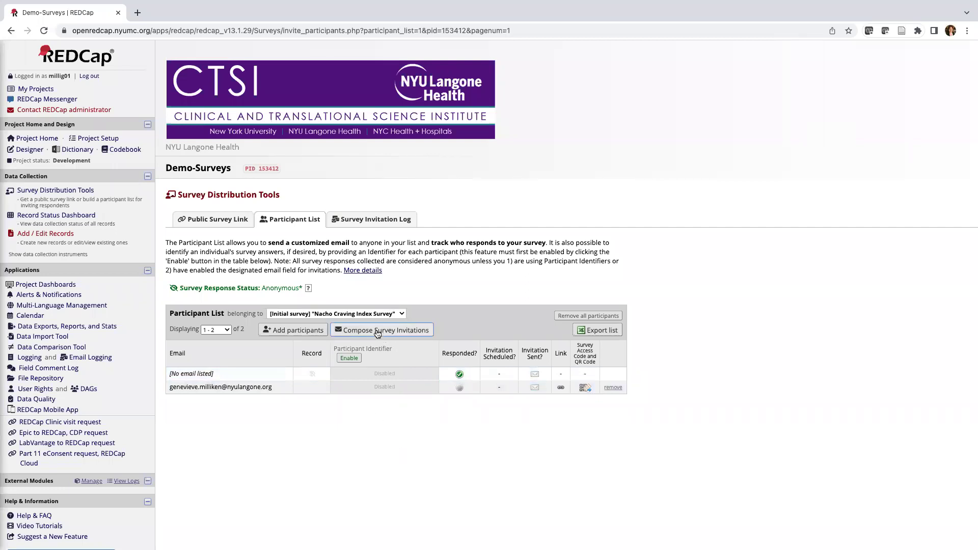
Compose a survey invitation for the new participant, set to send Immediately.
left_click(401, 332)
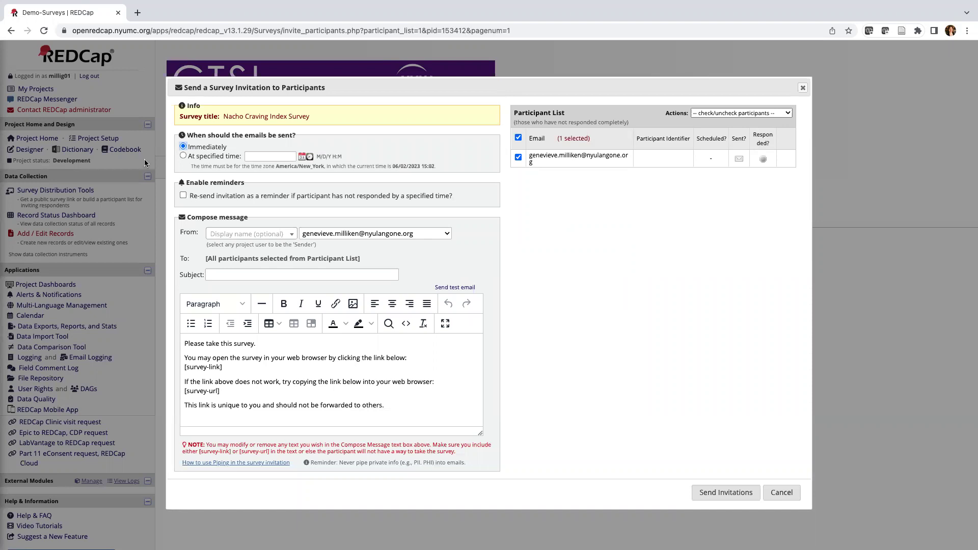
left_click(183, 156)
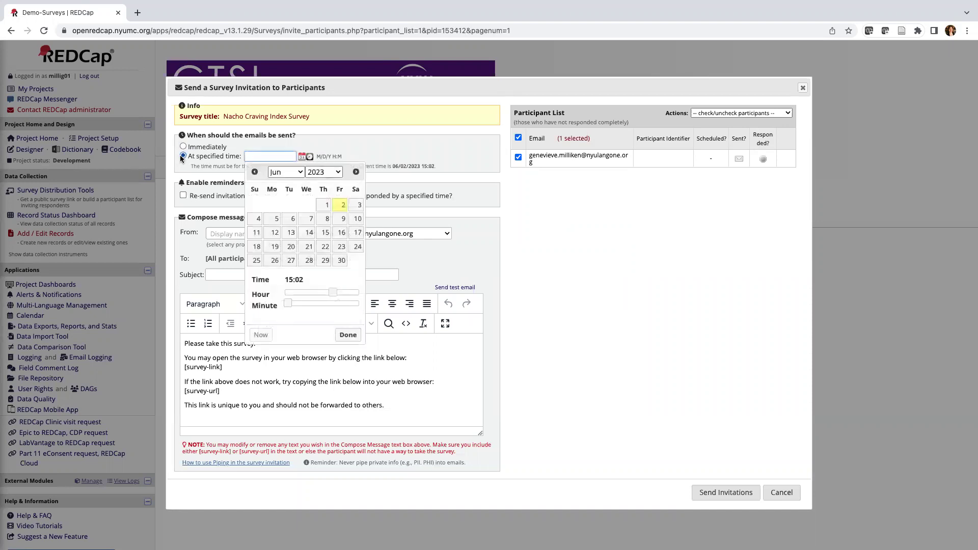
left_click(183, 147)
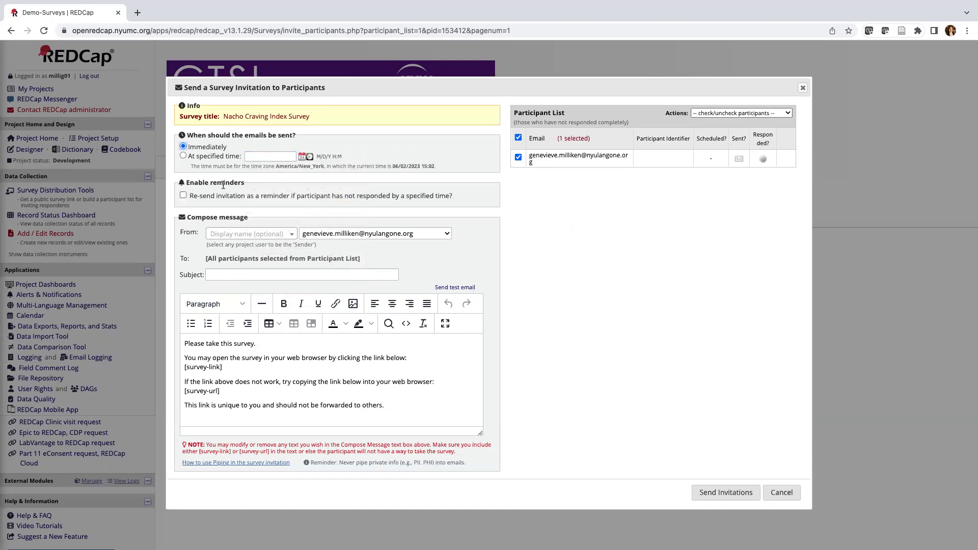
Leave the recurrence at send once and turn off reminder re-sends for the invitation.
left_click(183, 195)
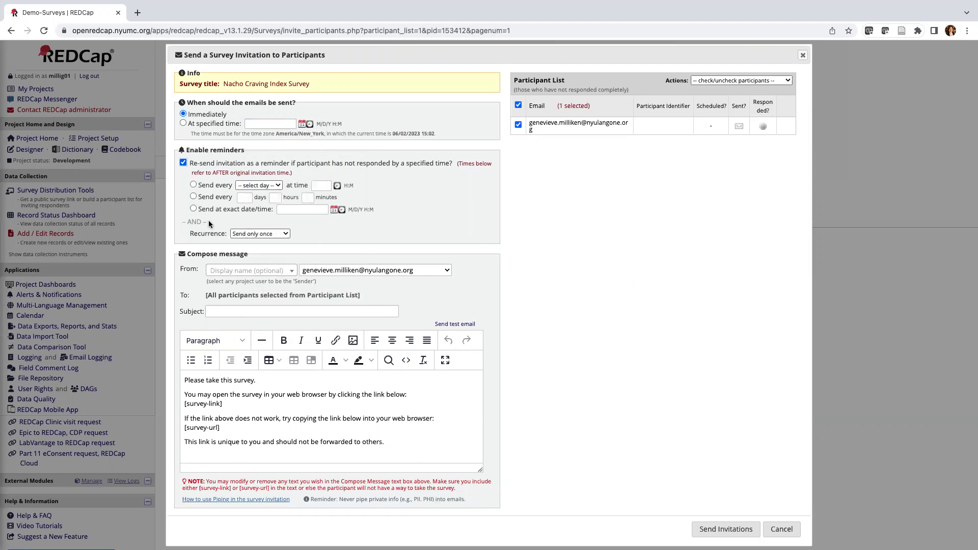
left_click(262, 235)
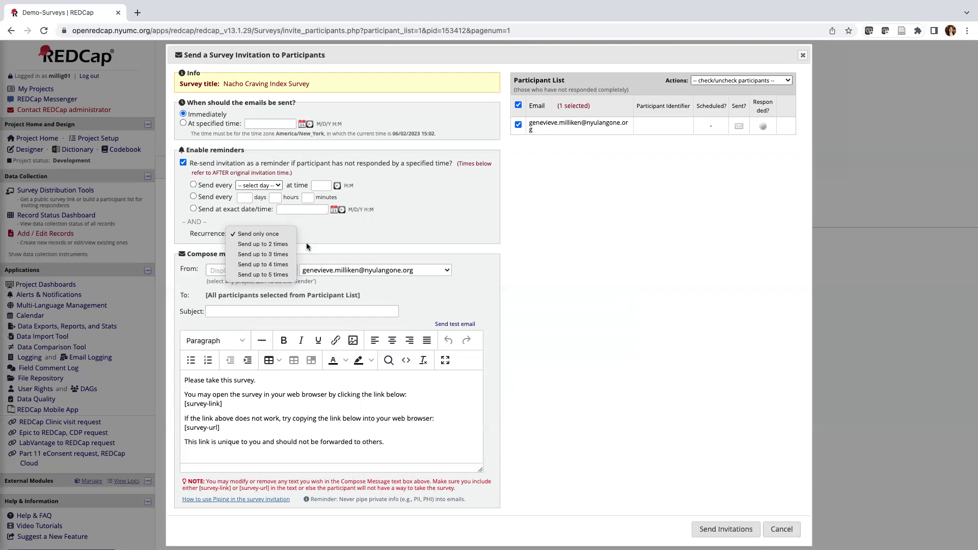
left_click(329, 236)
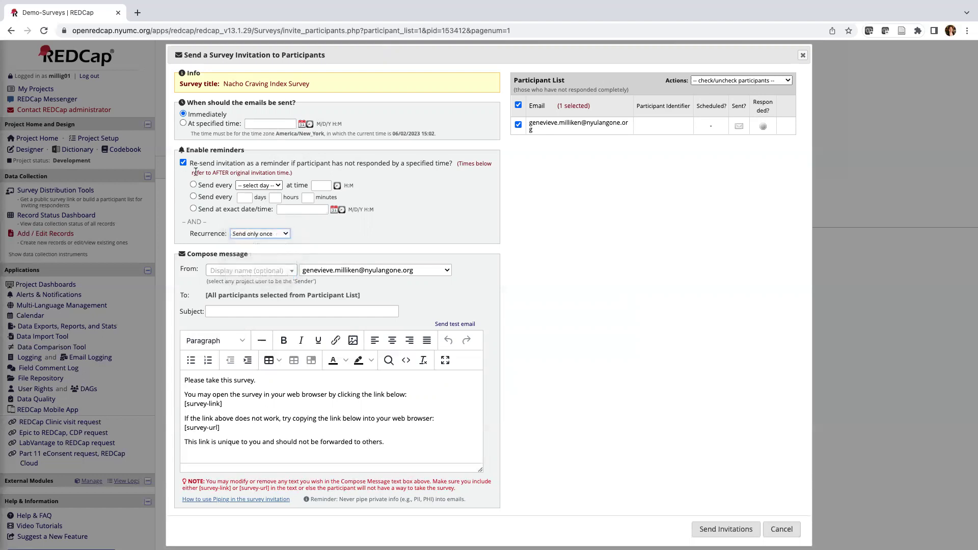
left_click(183, 162)
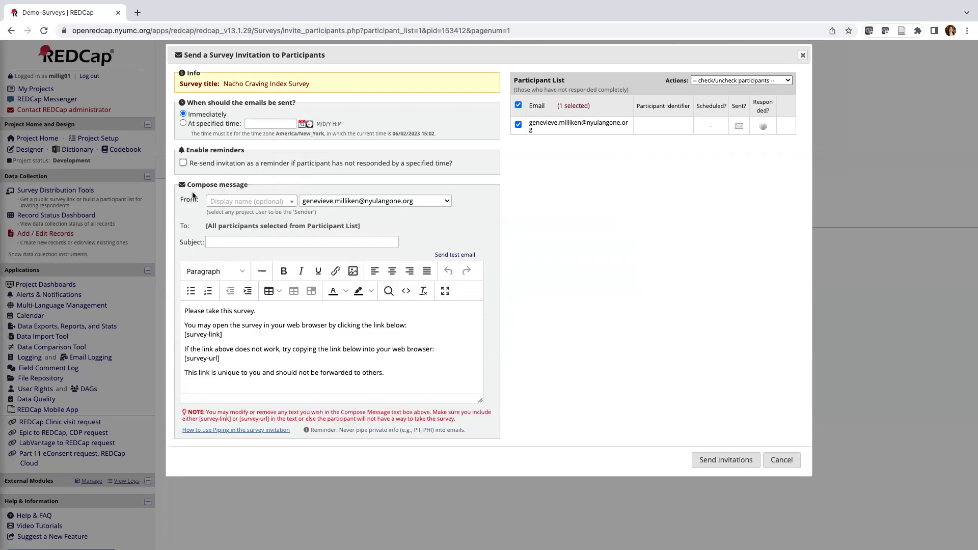
scroll(192, 195, "down", 1)
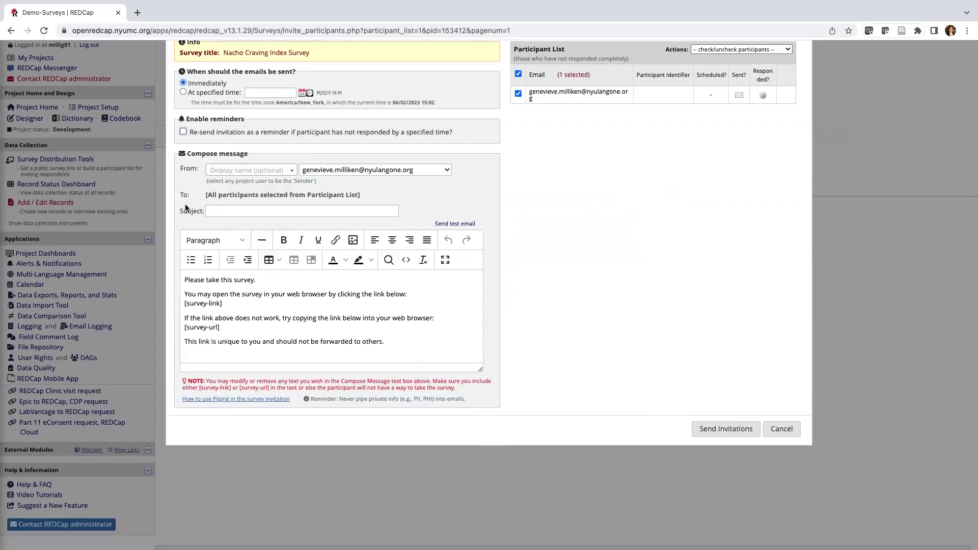
Enter 'Nacho Craving Index Survey' as the subject and keep the [survey-link] and [survey-url] placeholders unchanged.
left_click(217, 212)
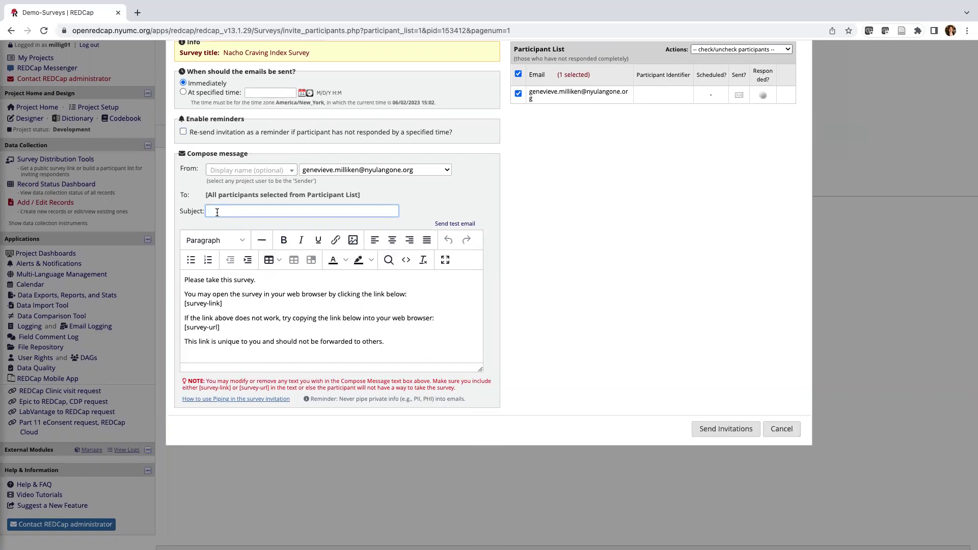
type("Nacho Craving Index Survey")
left_click_drag(385, 342, 175, 276)
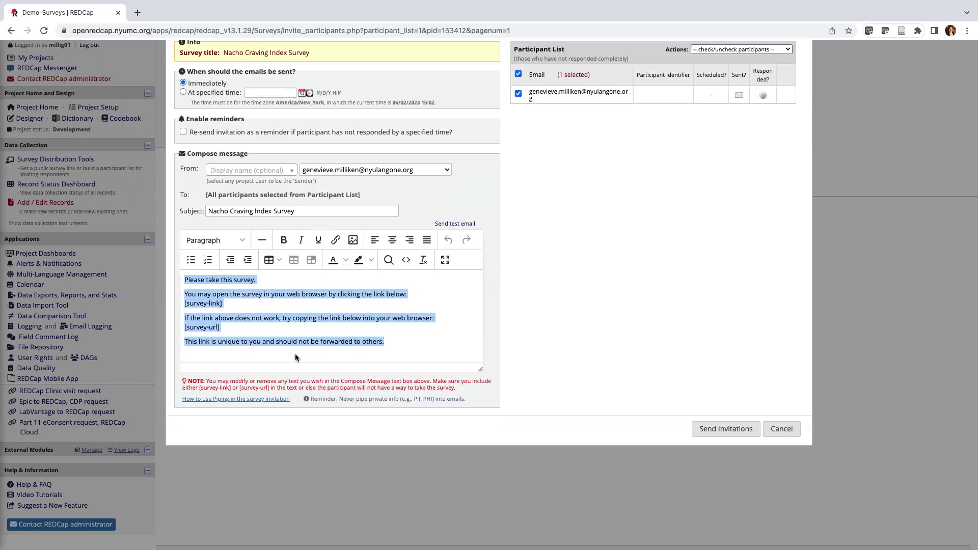
left_click(286, 309)
left_click_drag(225, 303, 183, 304)
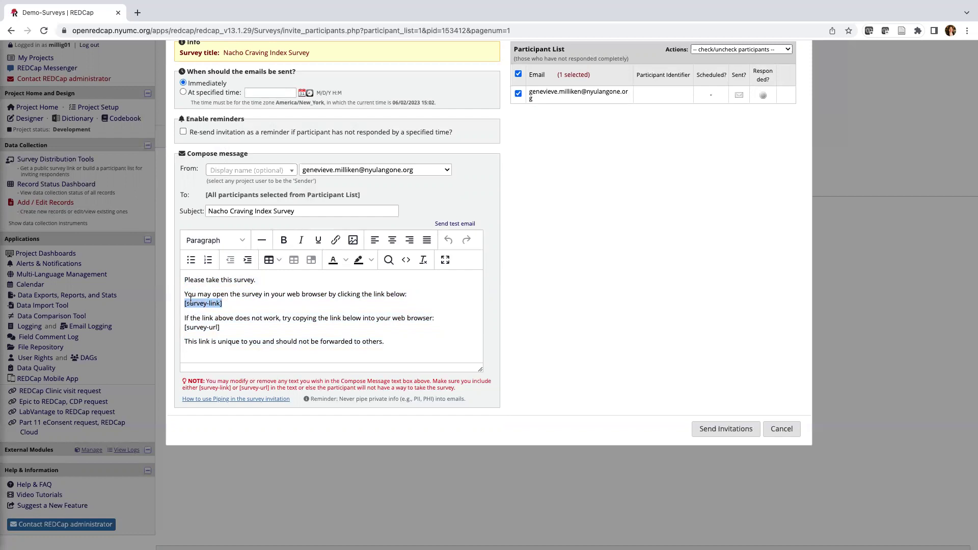
left_click(224, 328)
left_click_drag(224, 329, 174, 331)
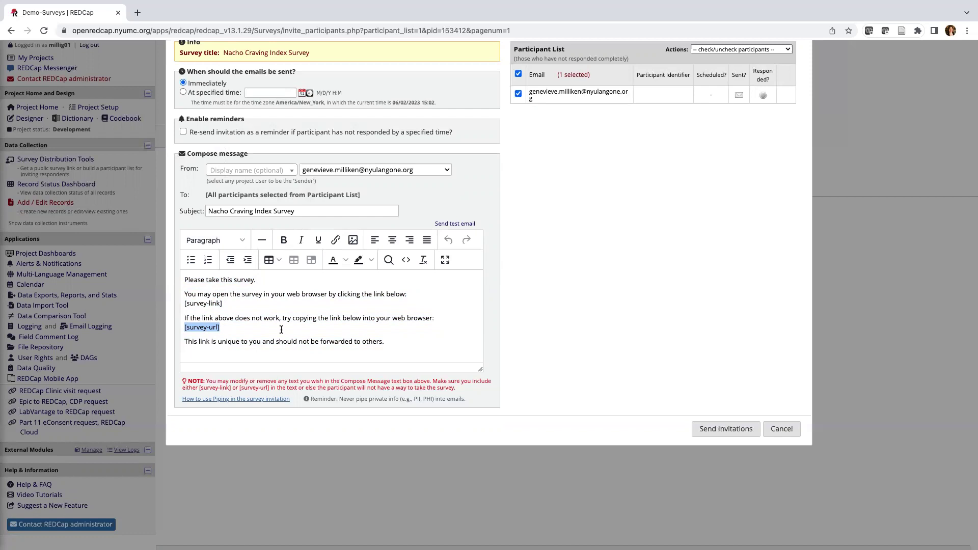
left_click(297, 332)
Send the invitation and dismiss the 'Your emails are being sent' notice.
left_click(718, 431)
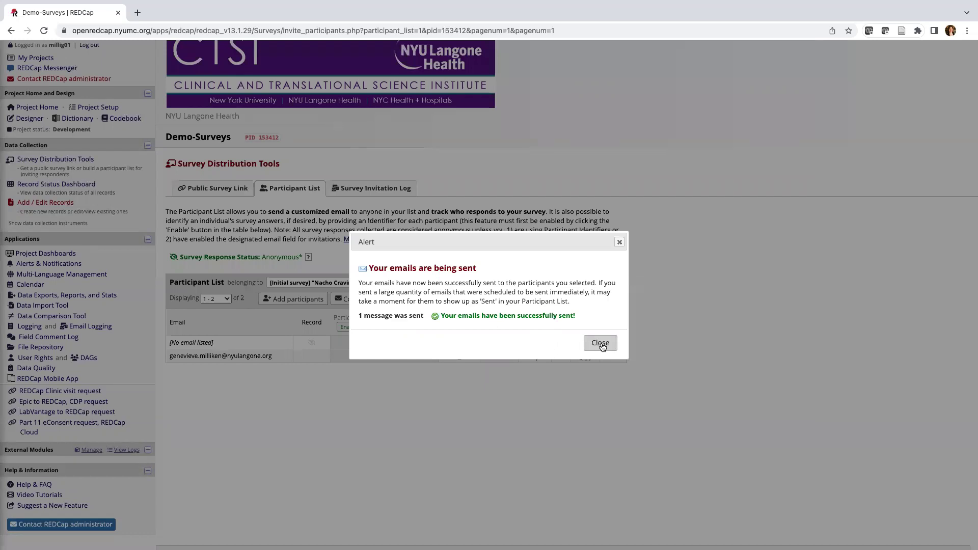
left_click(599, 344)
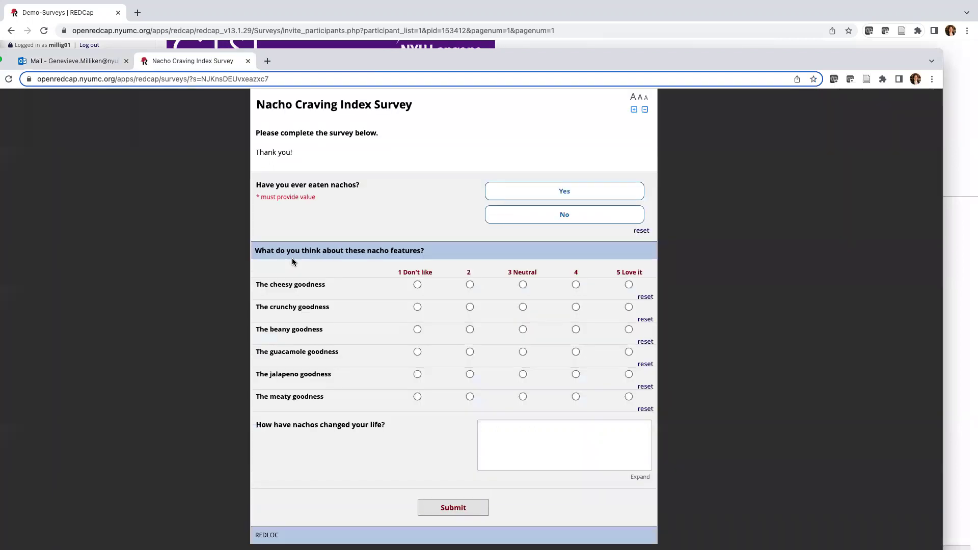
Answer Yes to having eaten nachos and choose 'I ate nachos earlier today.'.
left_click(544, 191)
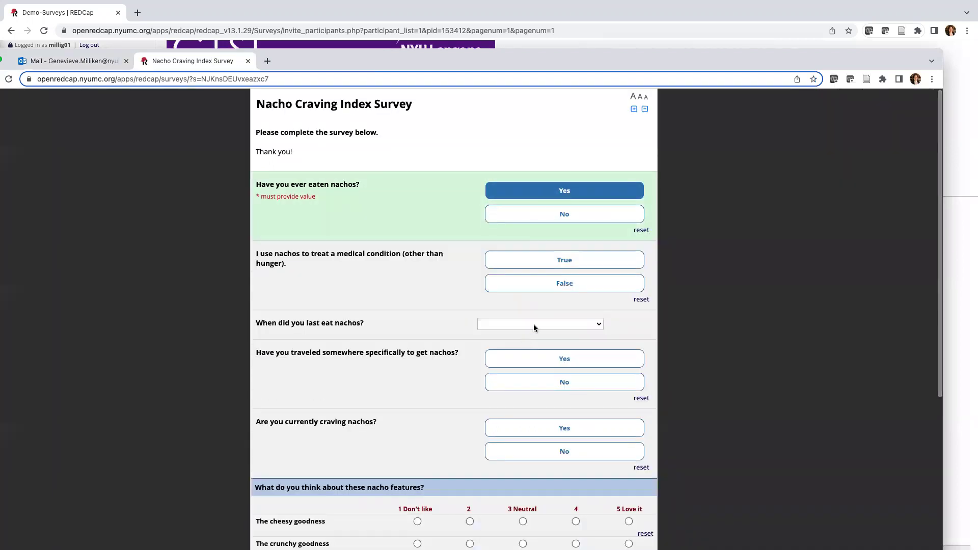
scroll(533, 324, "down", 1)
left_click(536, 308)
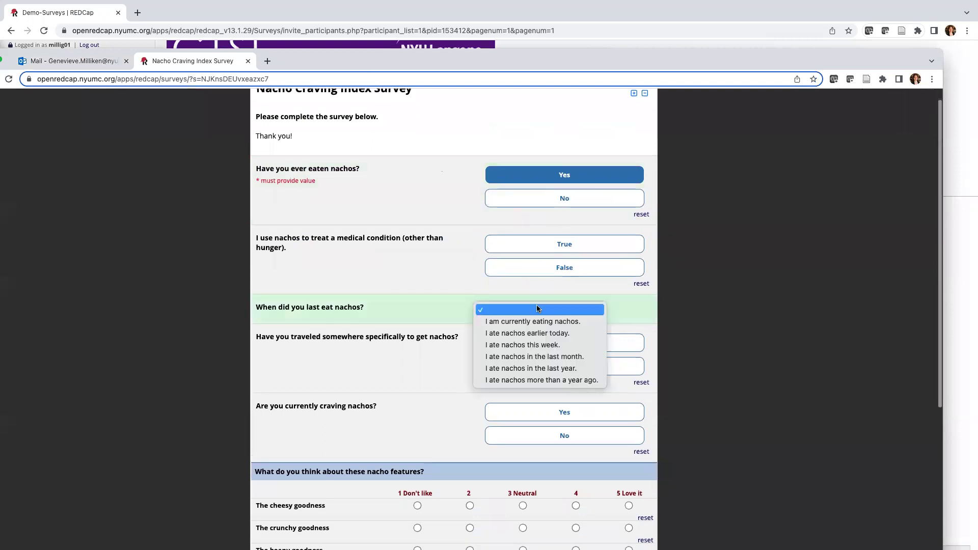
left_click(539, 334)
scroll(539, 330, "down", 5)
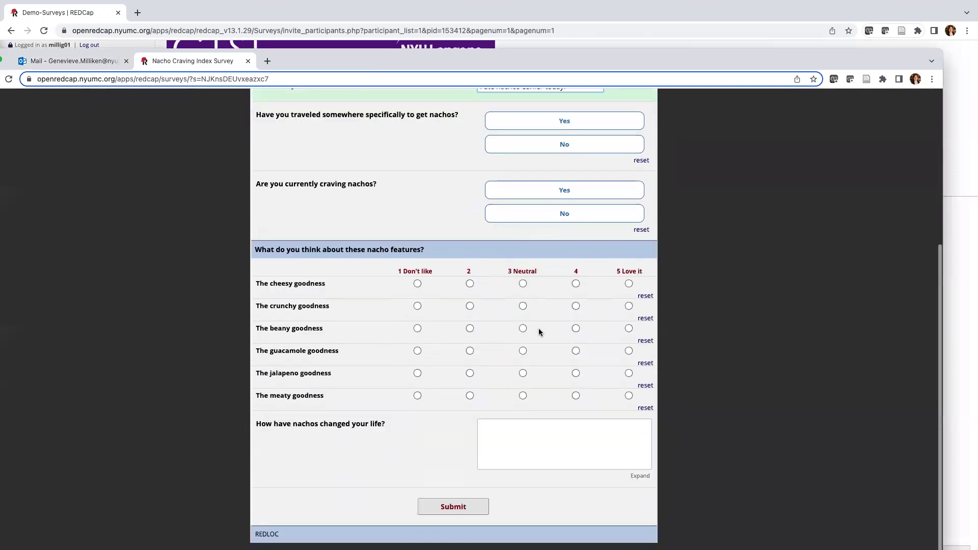
Rate cheesy, crunchy, beany and guacamole goodness 4, submit, and close the survey tab.
left_click(576, 284)
left_click(575, 306)
left_click(576, 329)
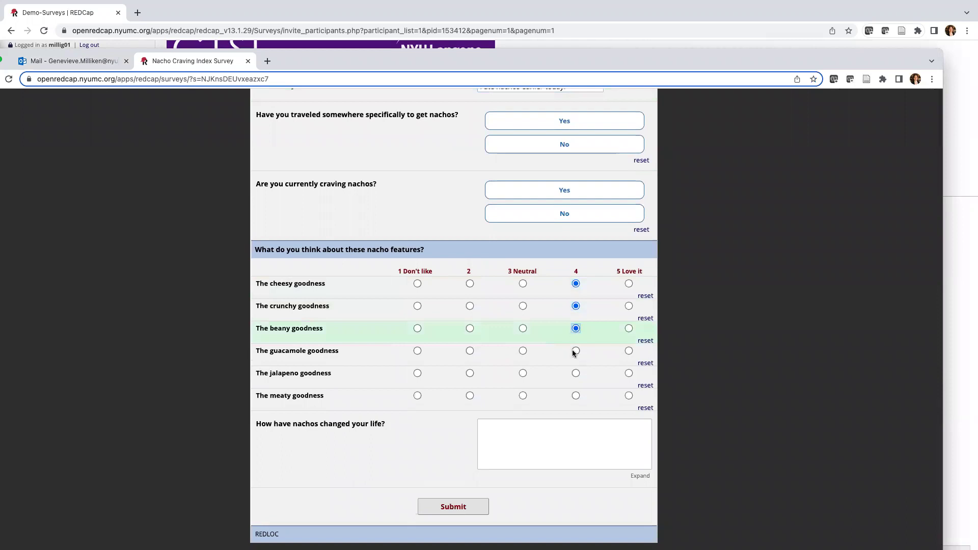
left_click(576, 351)
scroll(561, 387, "down", 1)
left_click(455, 488)
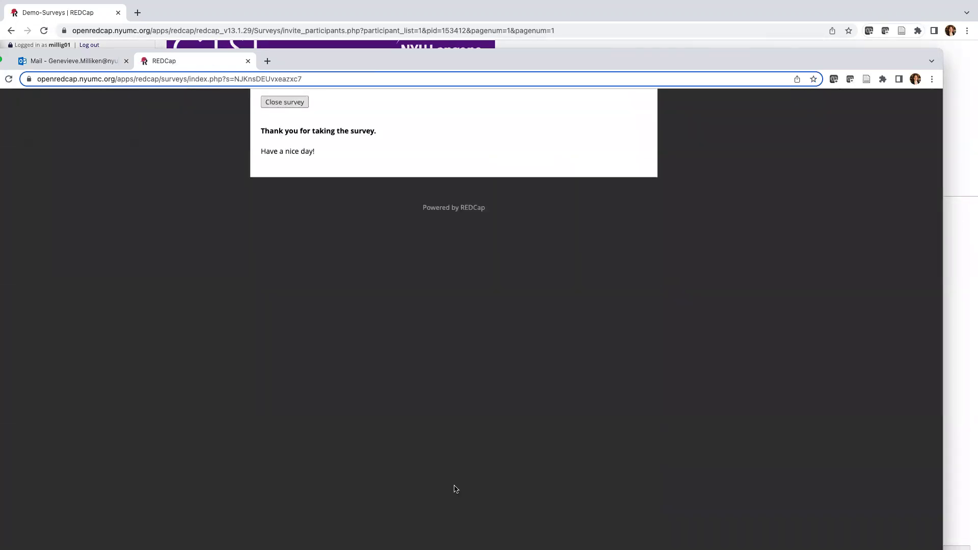
left_click(286, 105)
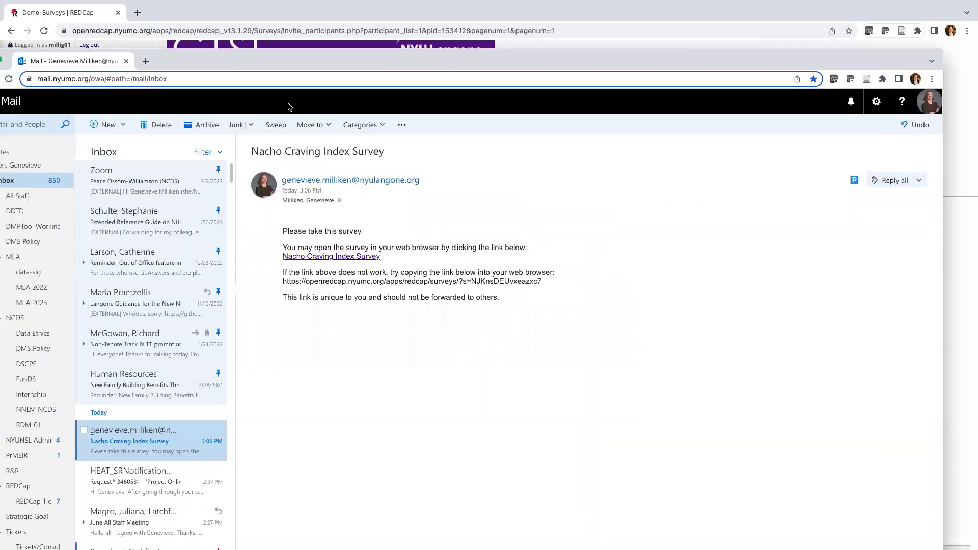
Set the mail window aside and reload the Participant List so the e-mailed participant shows as responded.
double_click(276, 62)
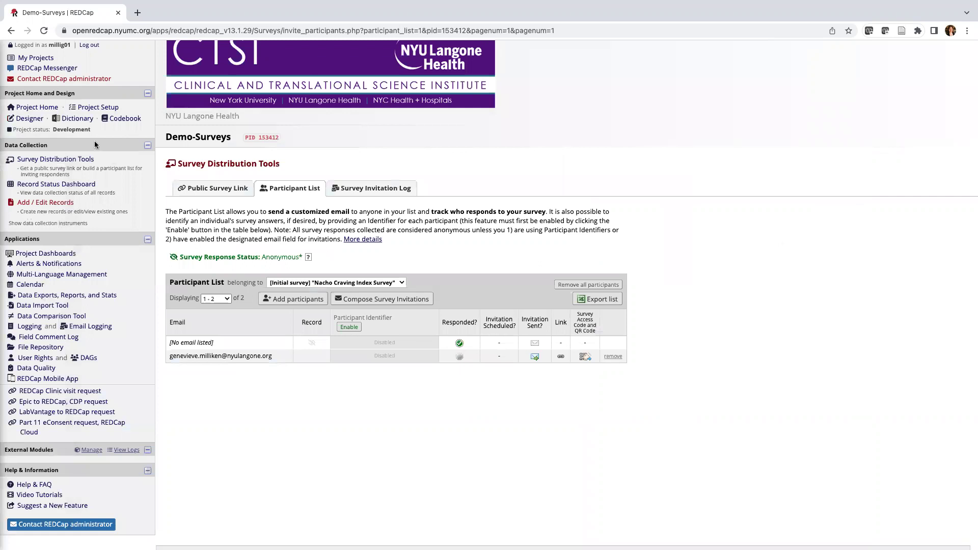
left_click(45, 31)
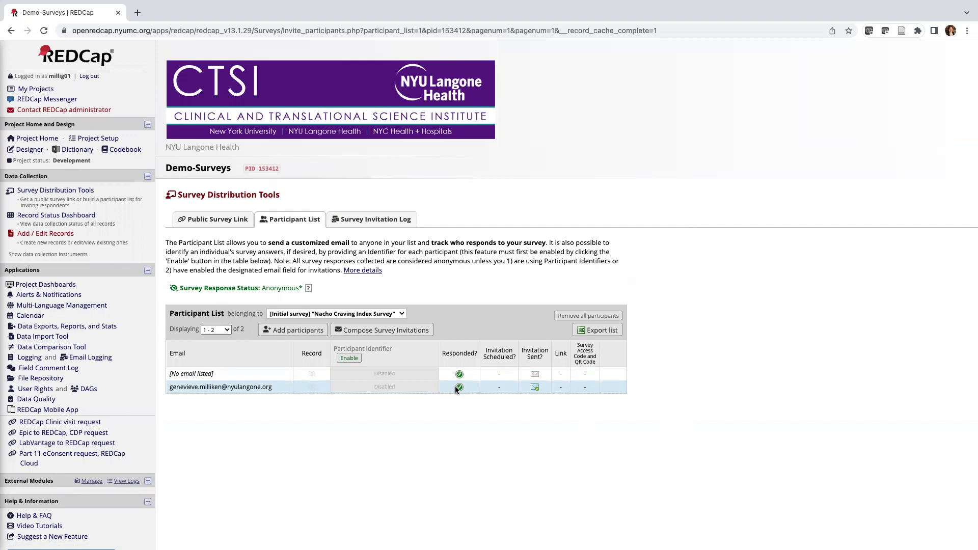
scroll(381, 398, "down", 1)
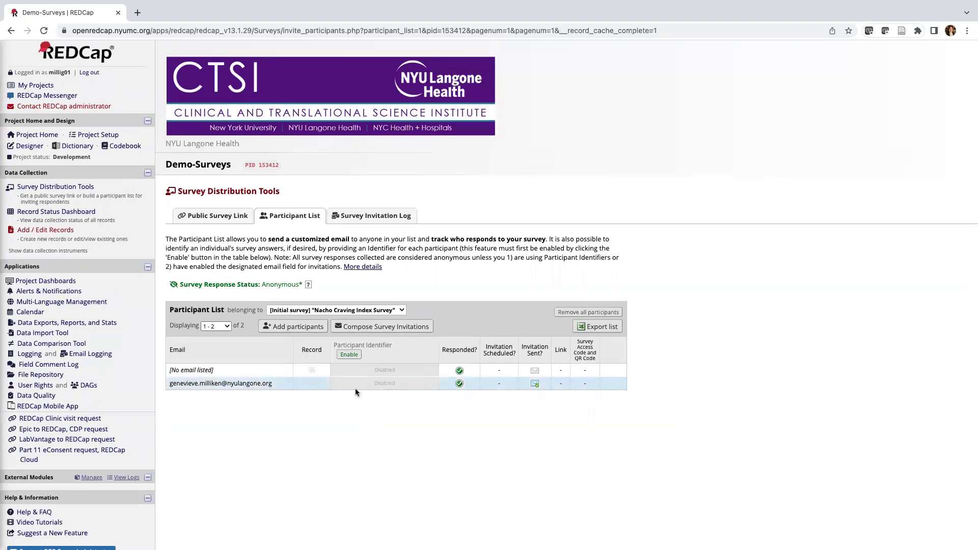
Enable participant identifiers for the survey's Participant List.
left_click(349, 355)
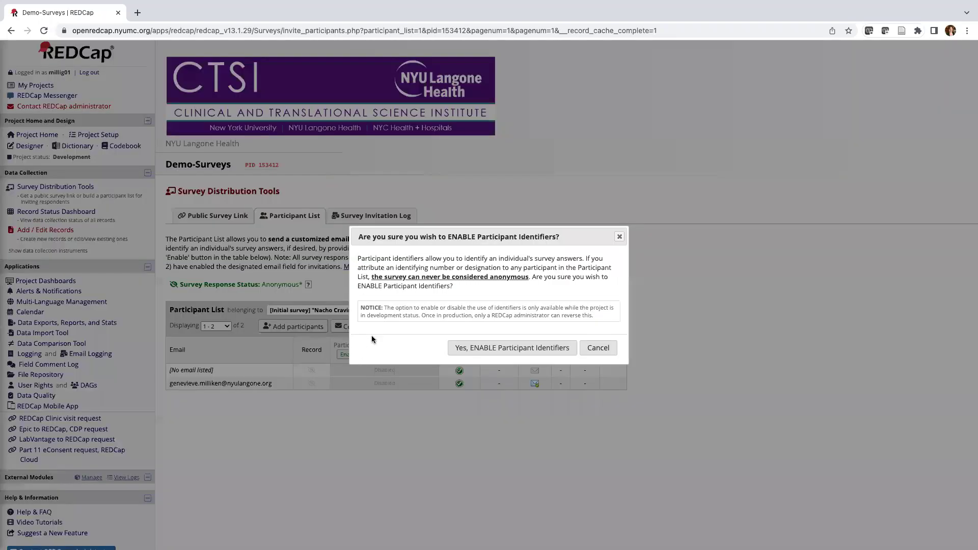
left_click(460, 348)
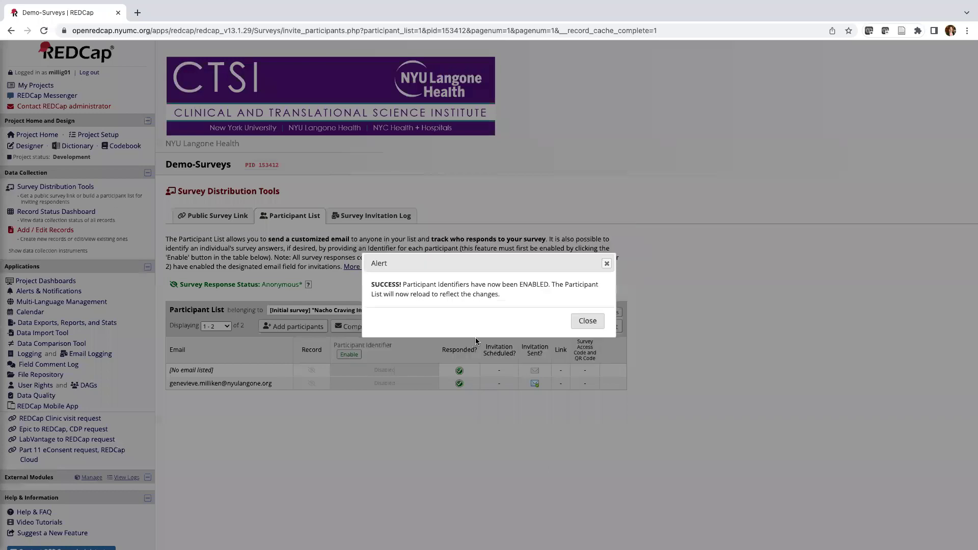
left_click(586, 321)
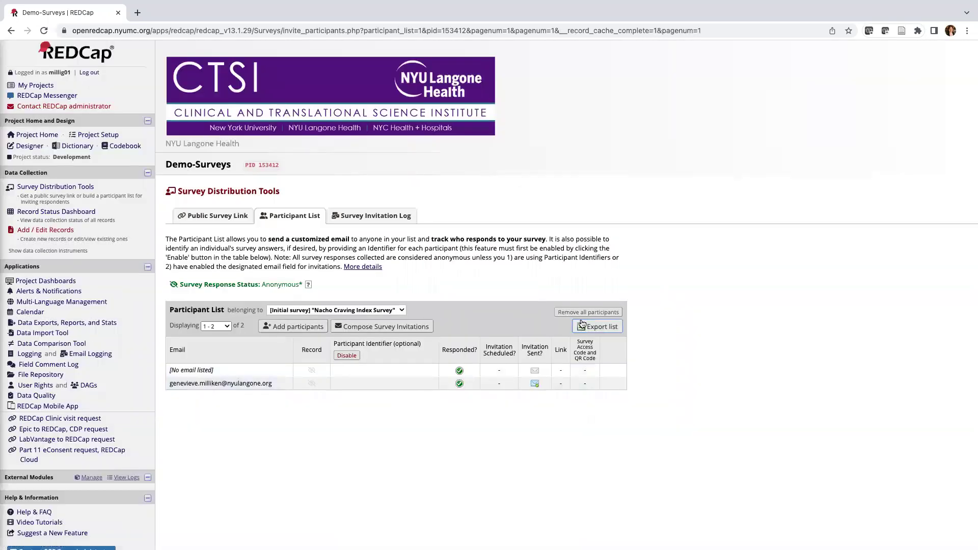
Add a participant by entering their e-mail address with identifier 12345.
left_click(306, 327)
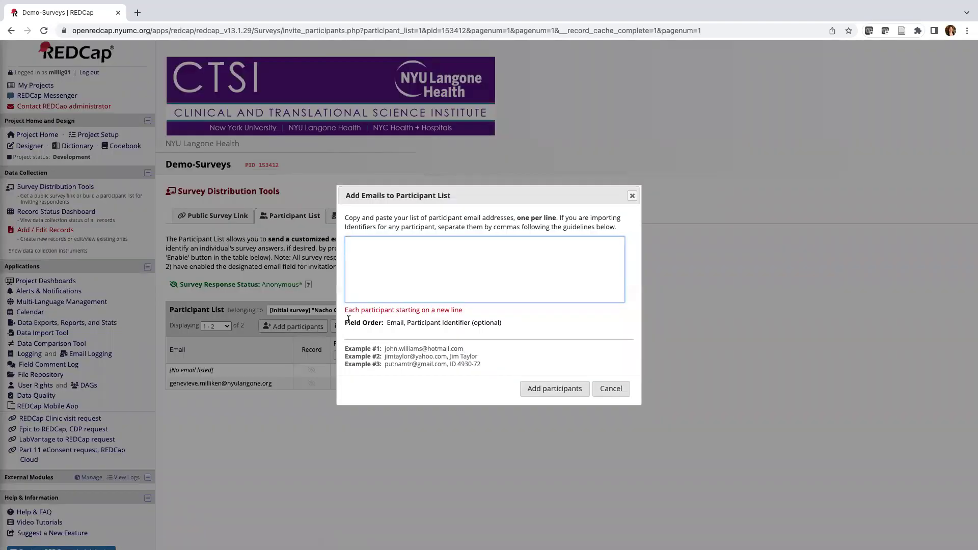
left_click_drag(509, 323, 342, 323)
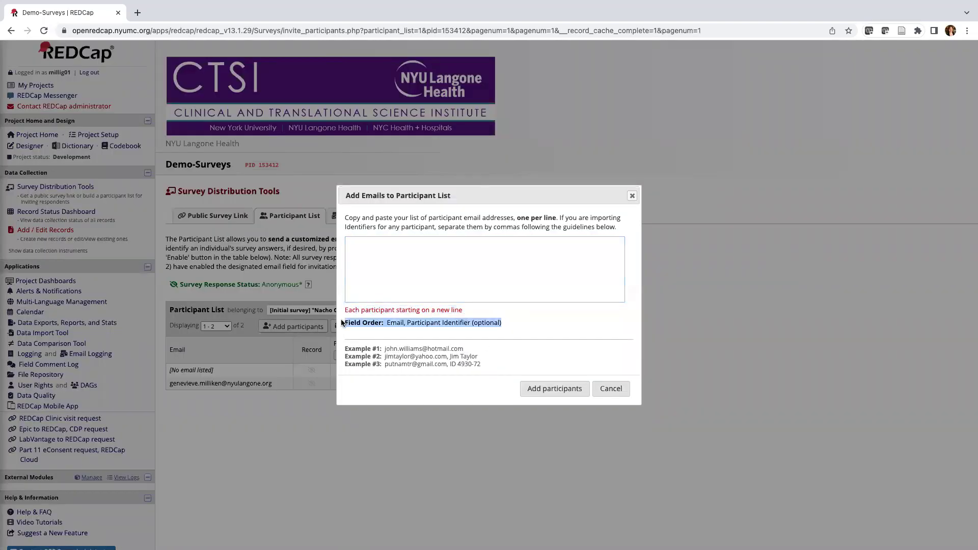
left_click_drag(442, 337, 386, 323)
left_click(407, 277)
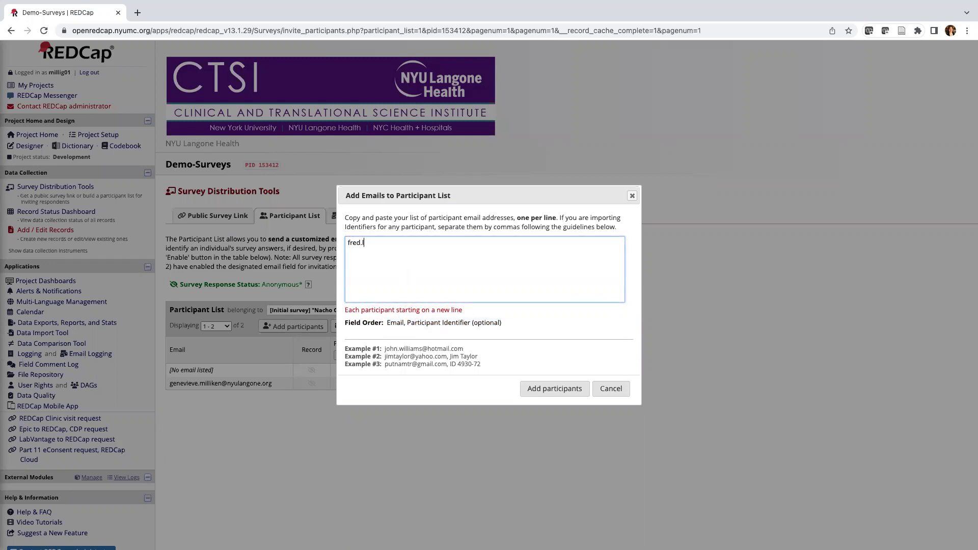
left_click(527, 390)
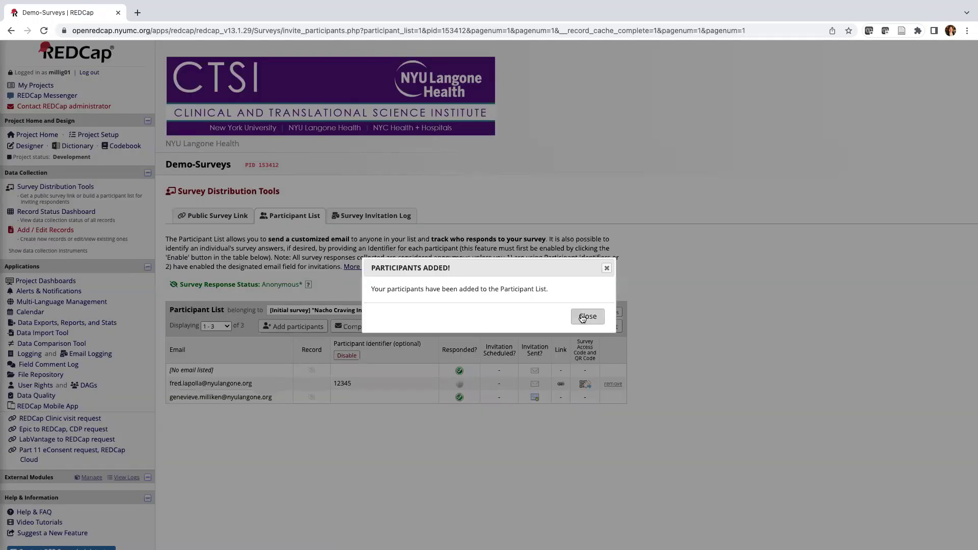
Dismiss the 'Participants Added' notice to reveal the three-entry list.
left_click(583, 317)
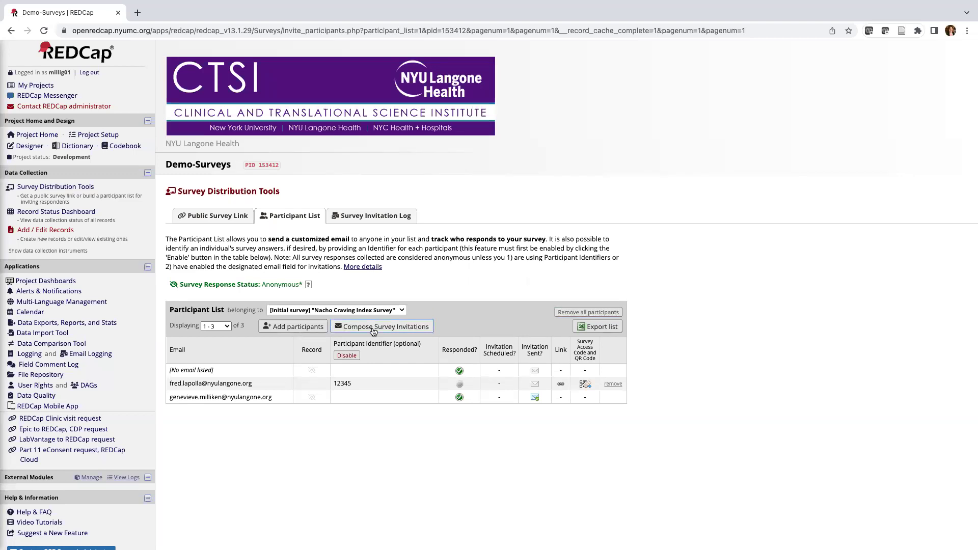
View past invitations in the Survey Invitation Log, showing the 06/02/2023 3:06pm invitation as responded.
left_click(369, 223)
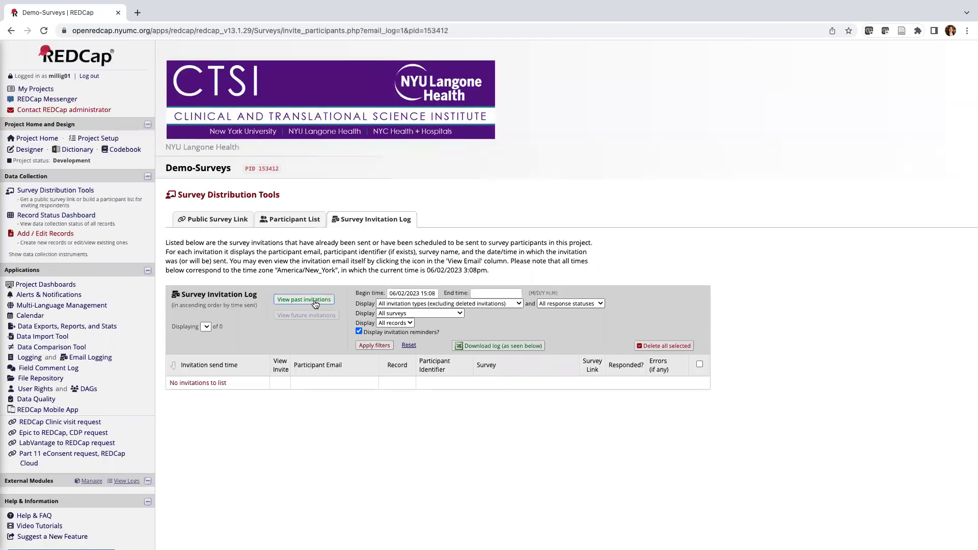
left_click(314, 301)
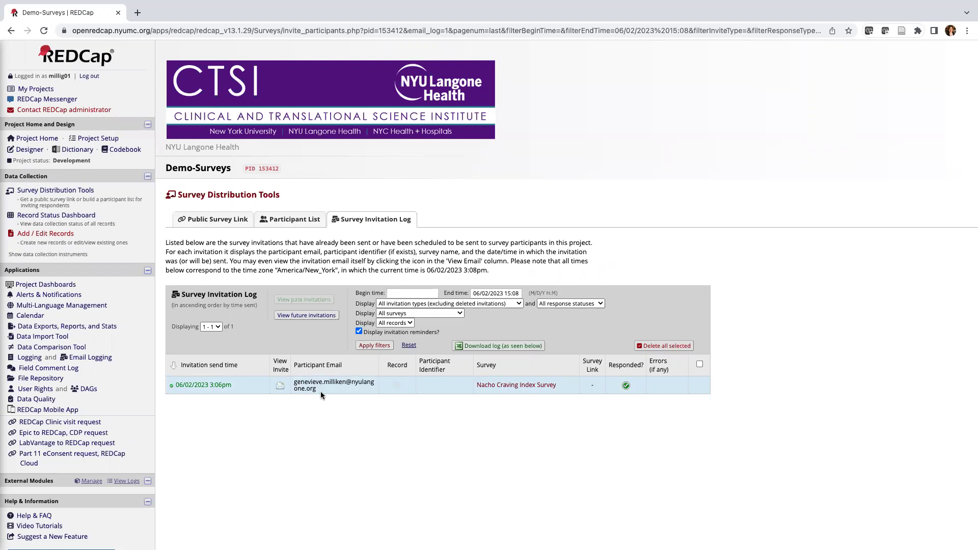
left_click(273, 223)
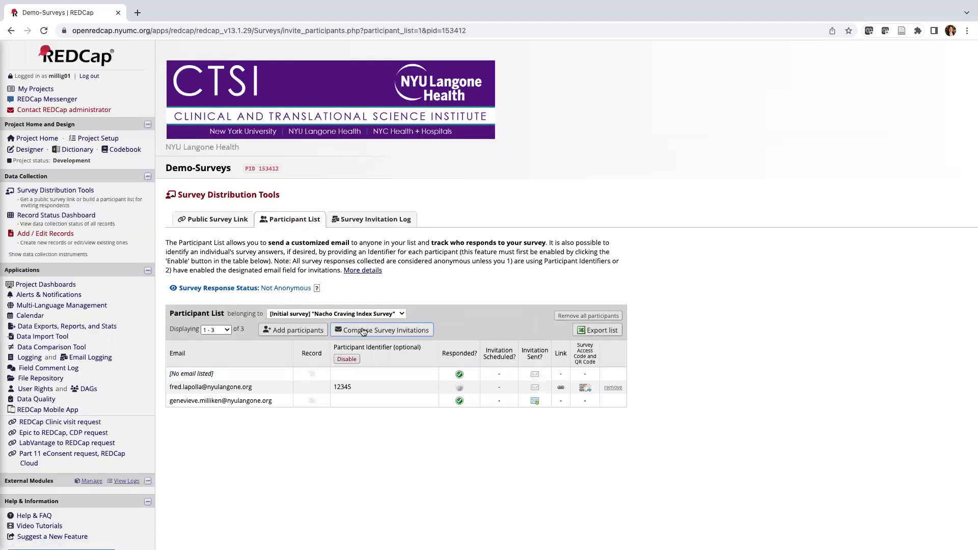
left_click(372, 222)
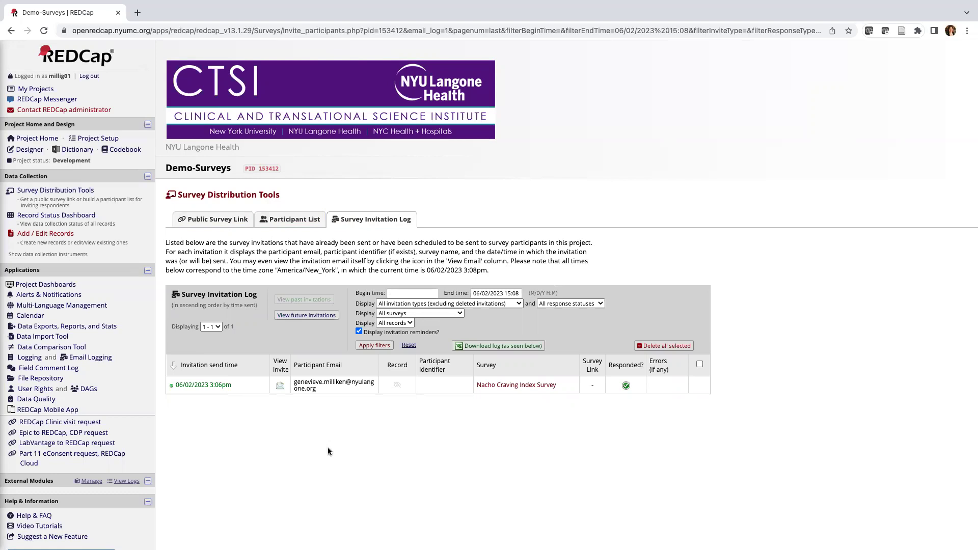
scroll(328, 452, "down", 2)
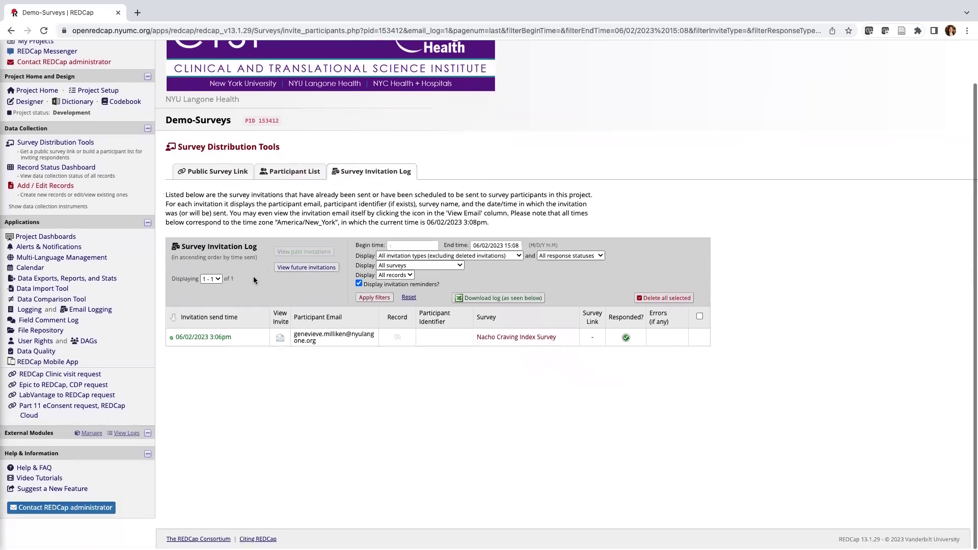